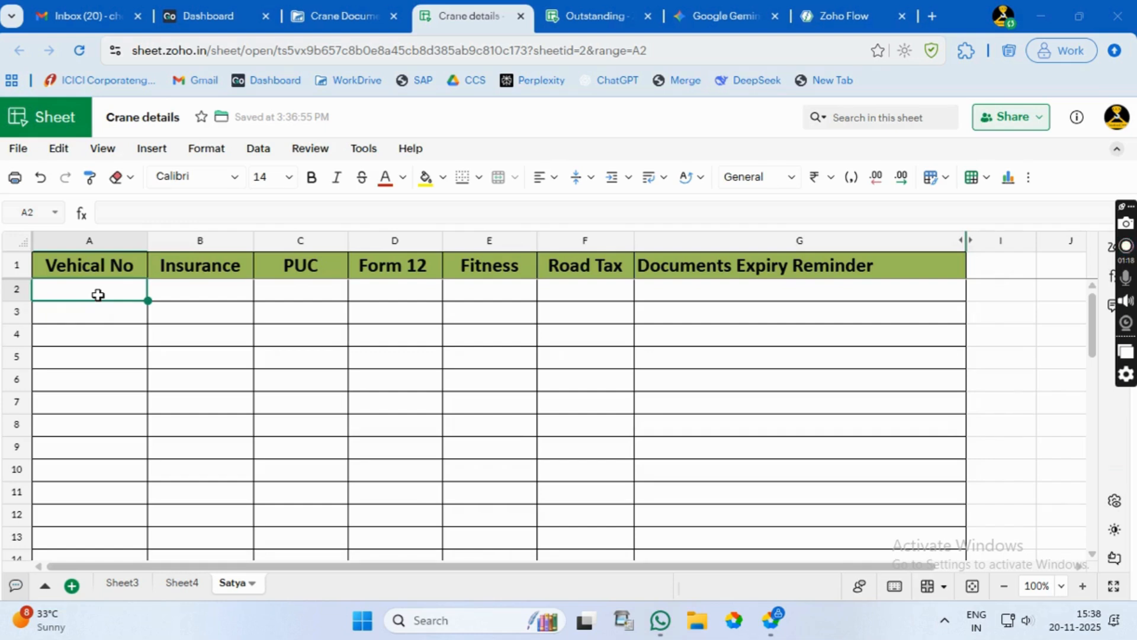
type("U")
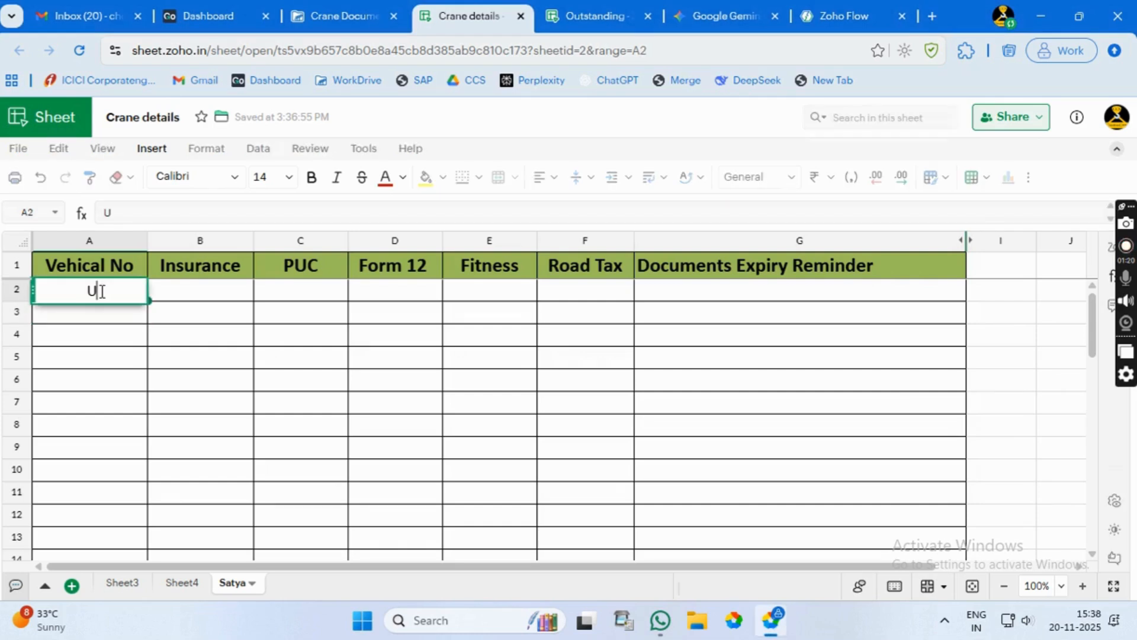
type("P32A")
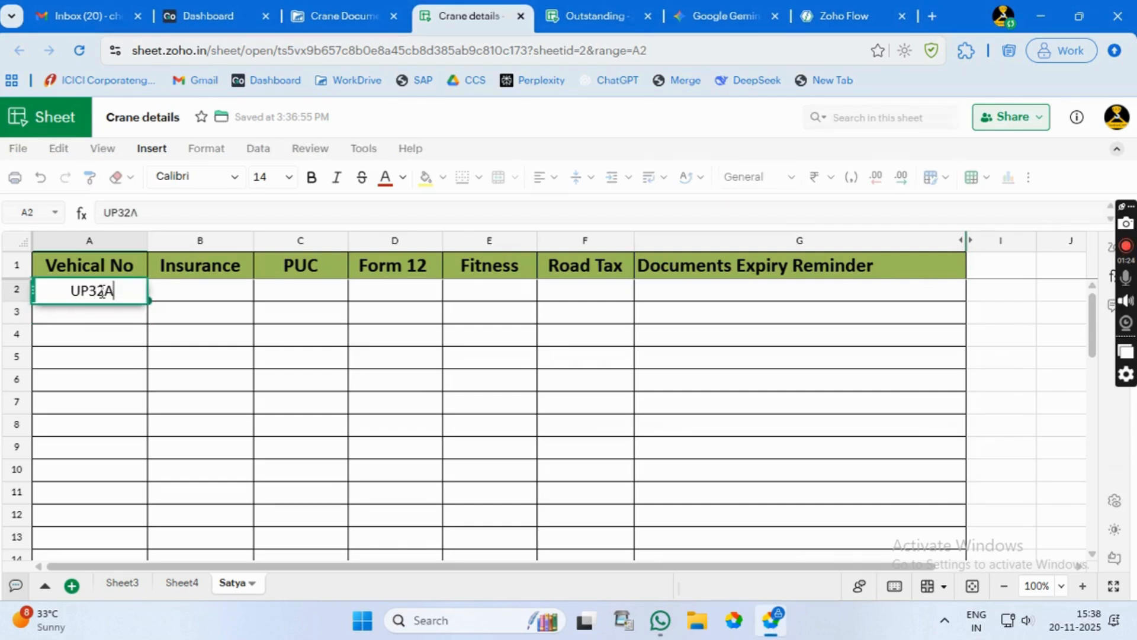
type("P3232")
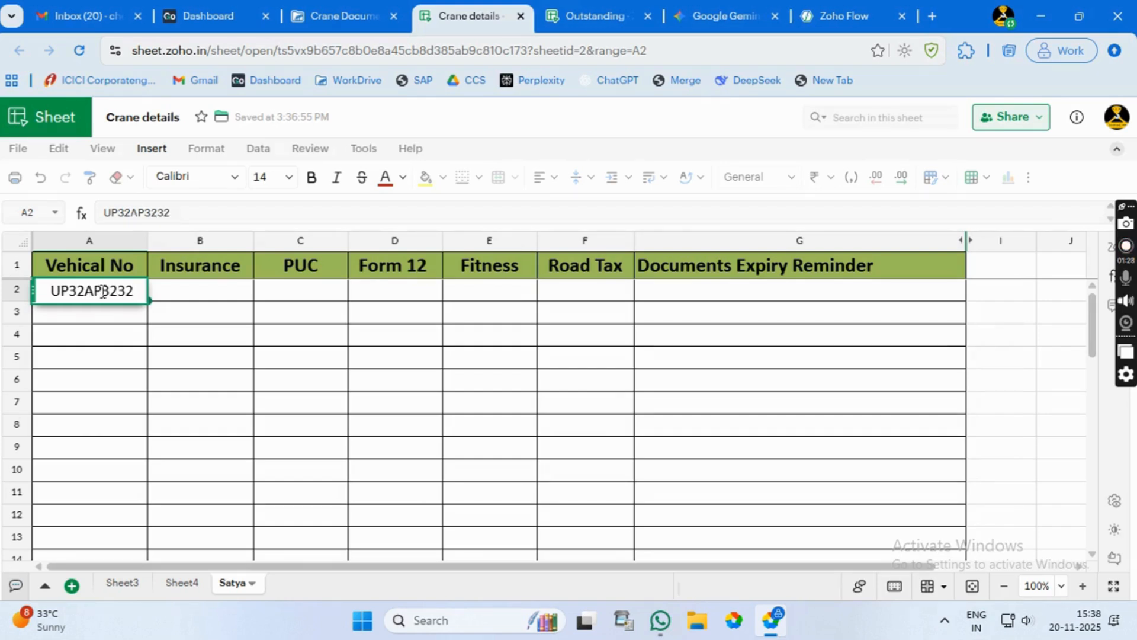
key("Tab")
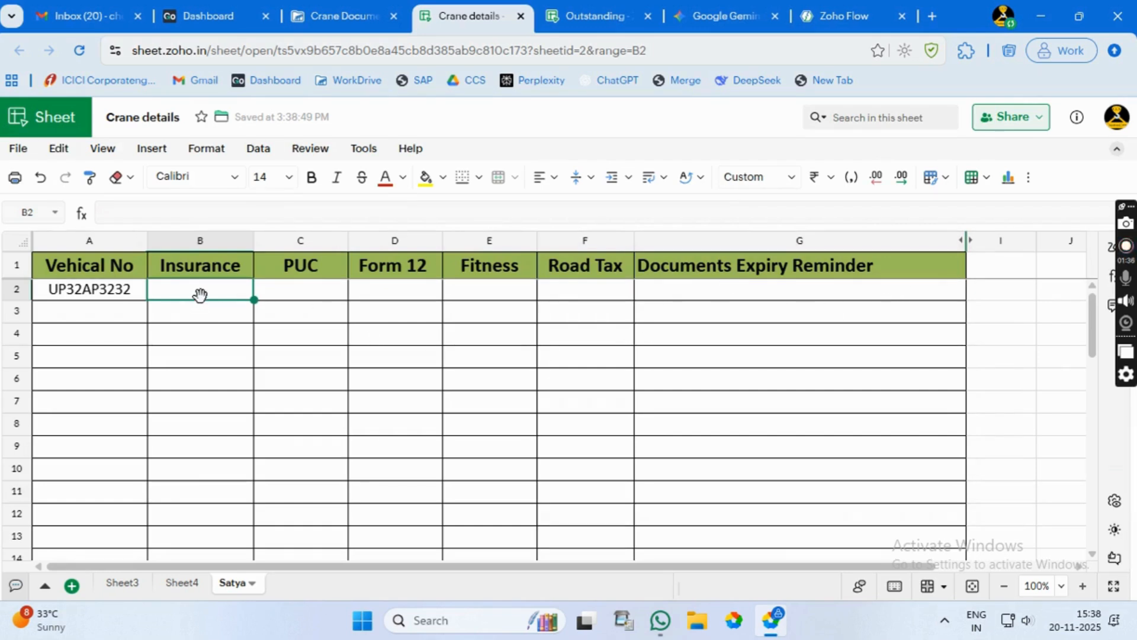
type("30-11")
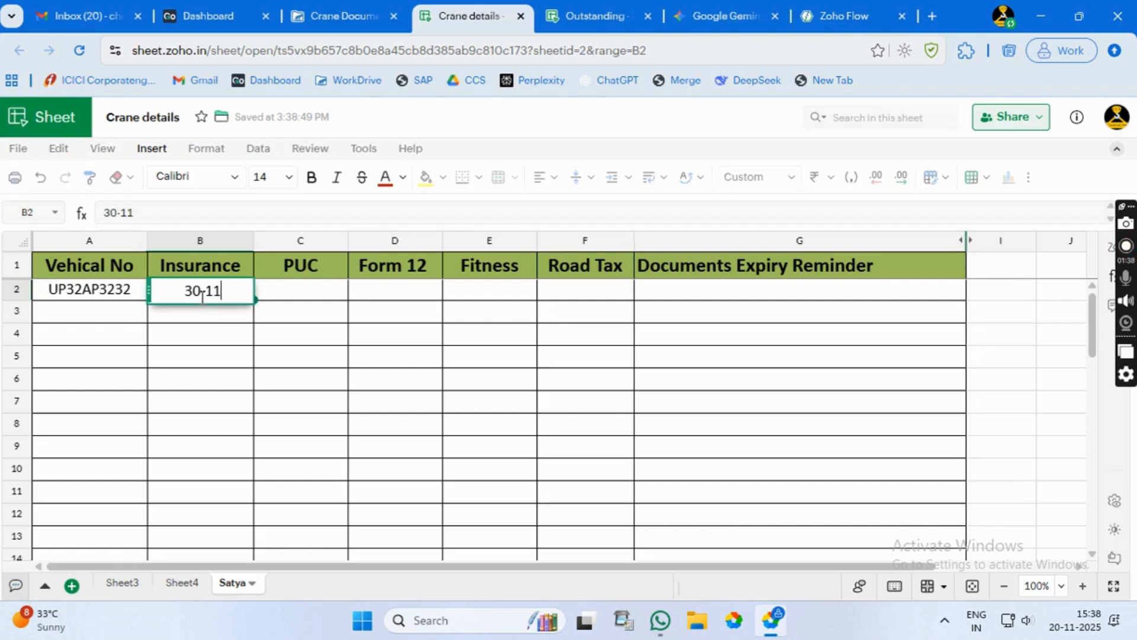
type("-2025")
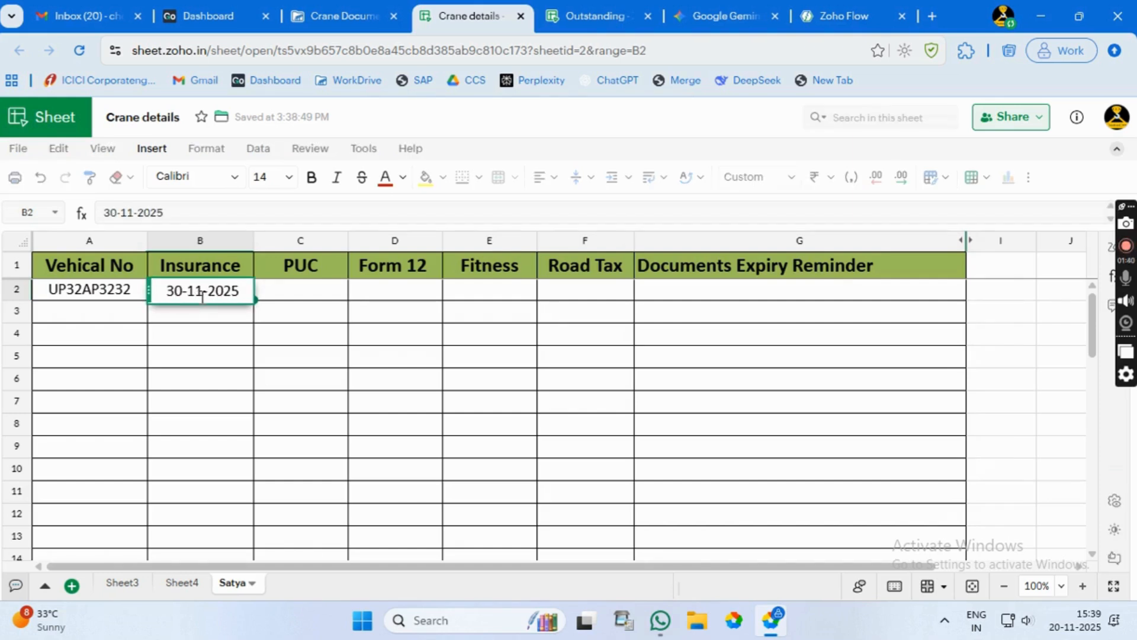
key("Tab")
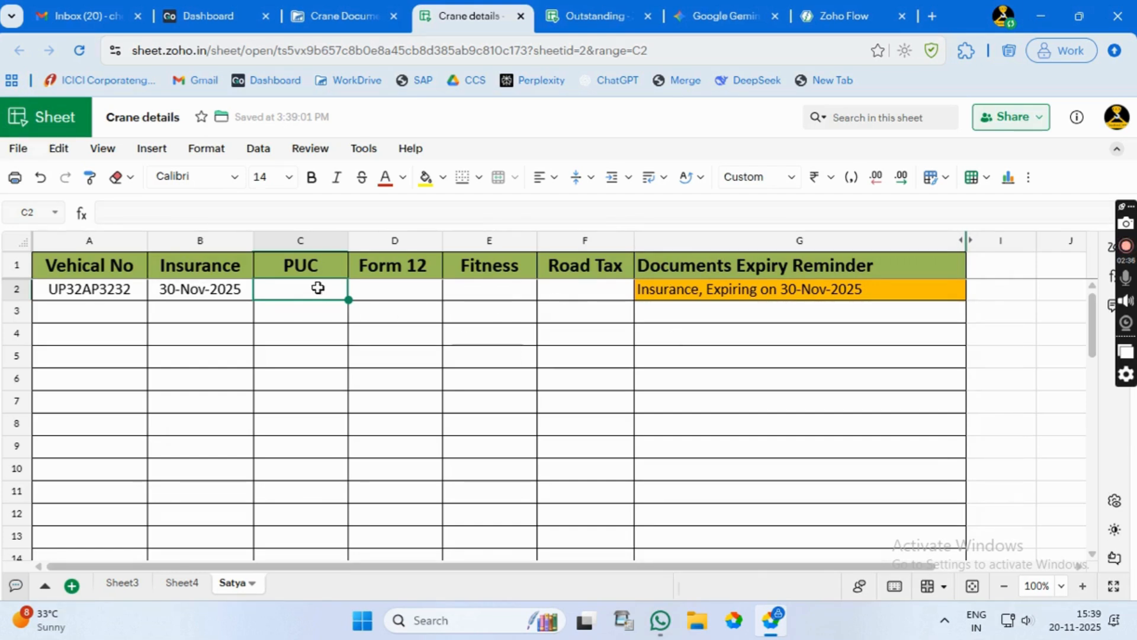
Fill in row 2's PUC date as 30-11-2025 and its Form 12 date as 25-11-2025.
type("30-11-2025")
key("Return")
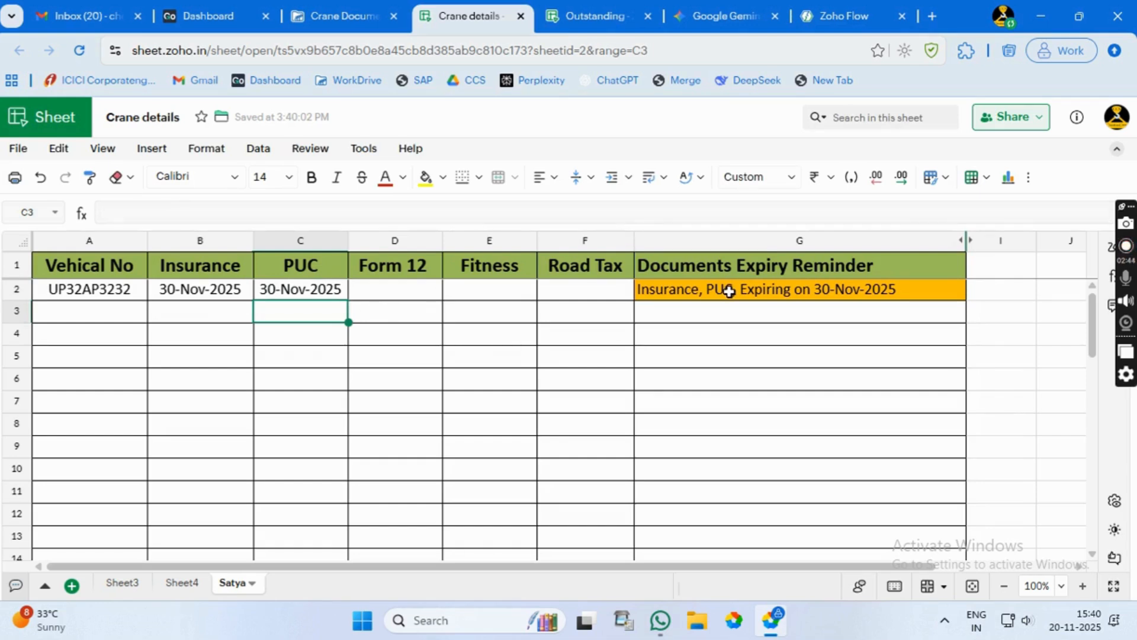
left_click(369, 295)
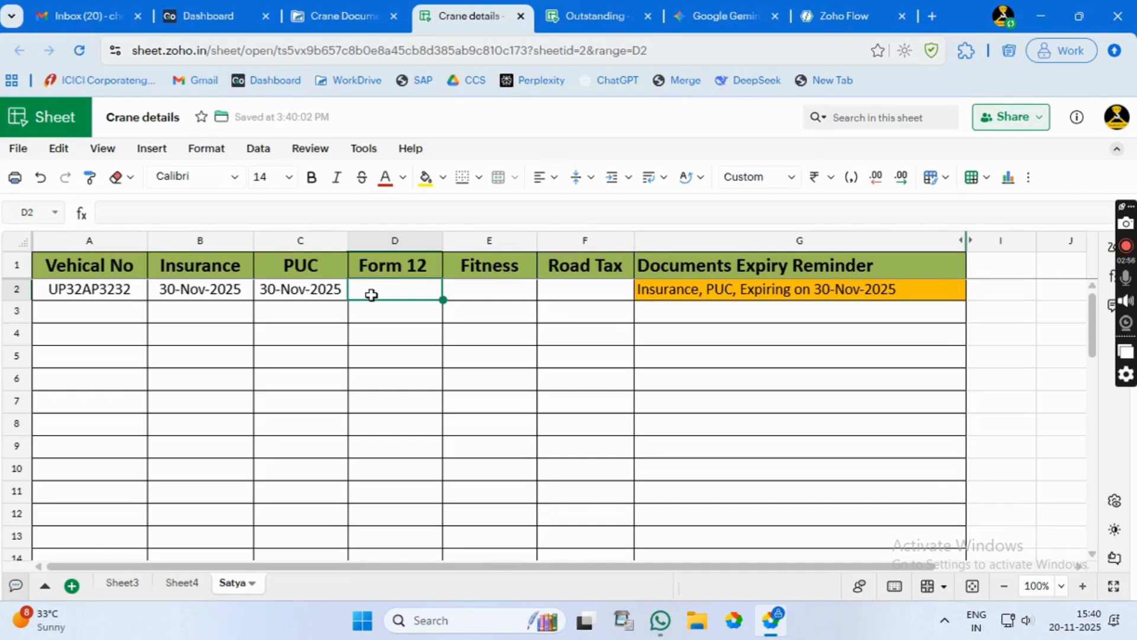
type("25-11-")
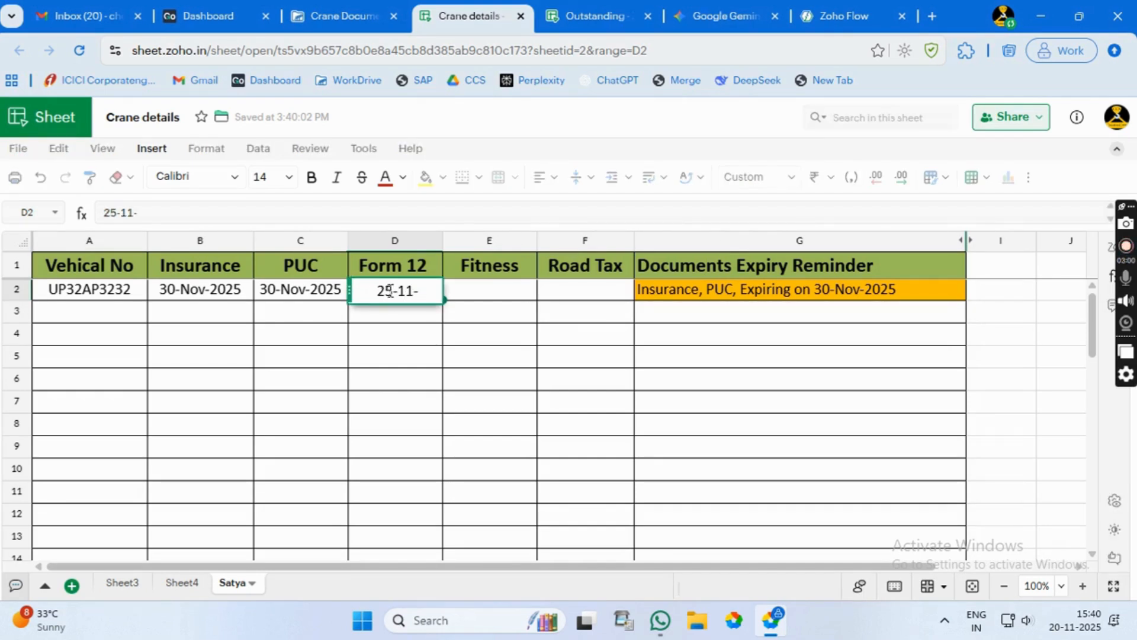
type("2025")
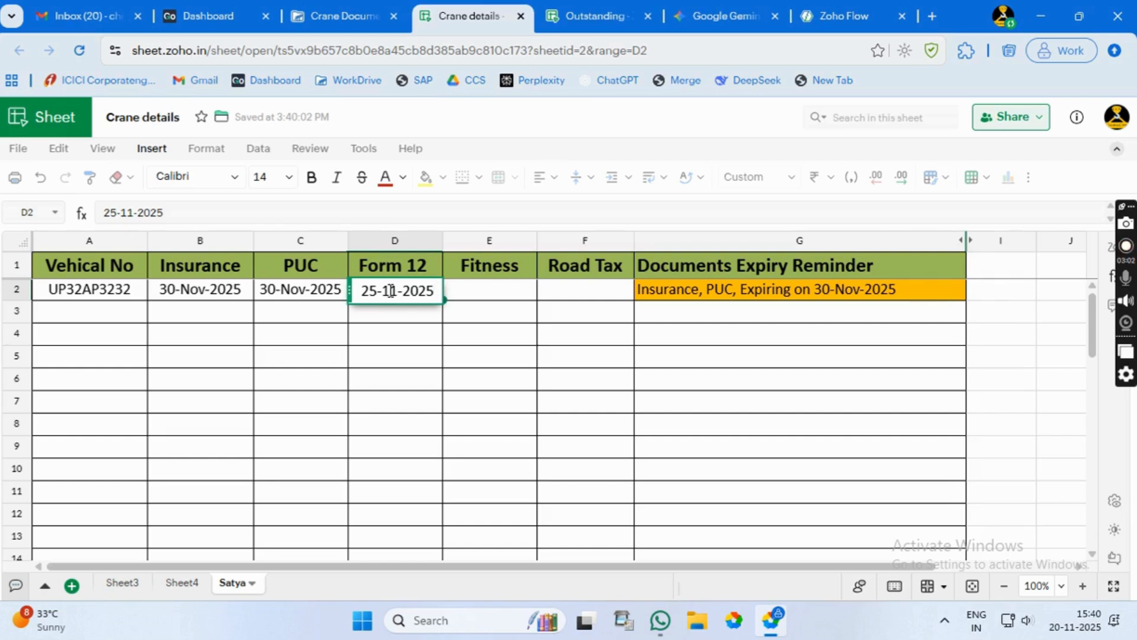
key("Return")
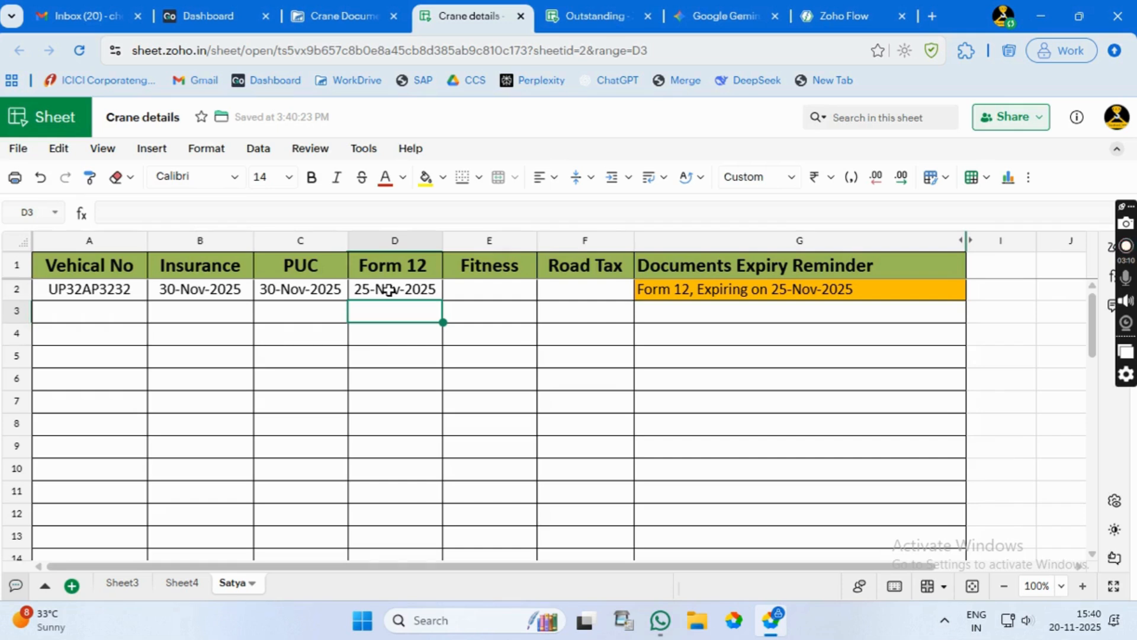
Fill in row 2's Fitness date as 24-11-2025 and its Road Tax date as 19-11-2025.
left_click(480, 291)
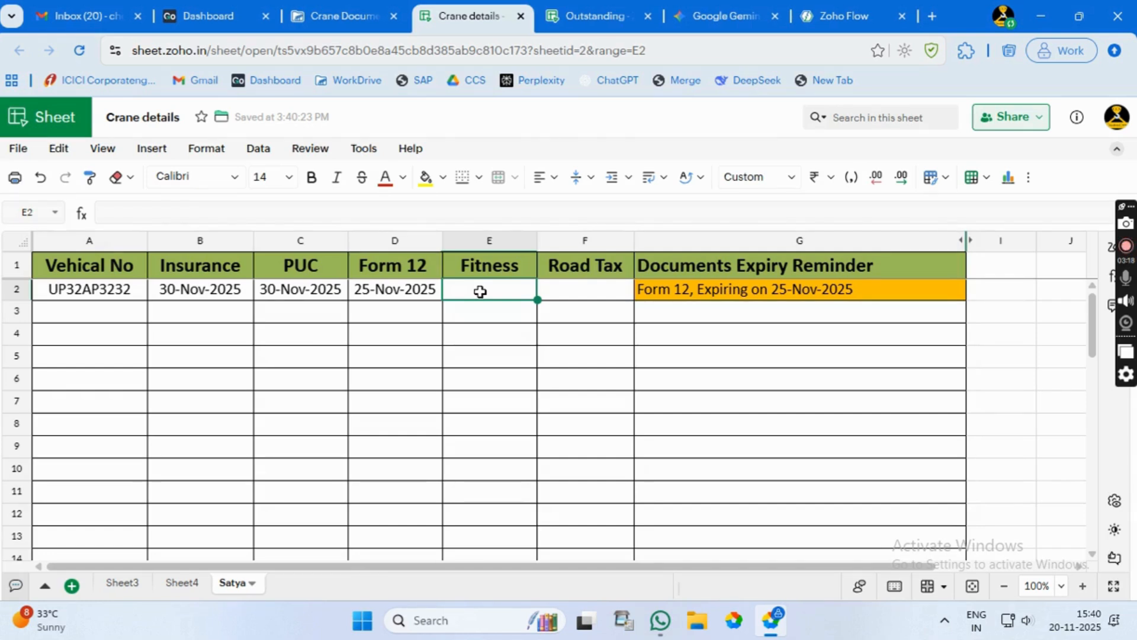
type("24-11-2025")
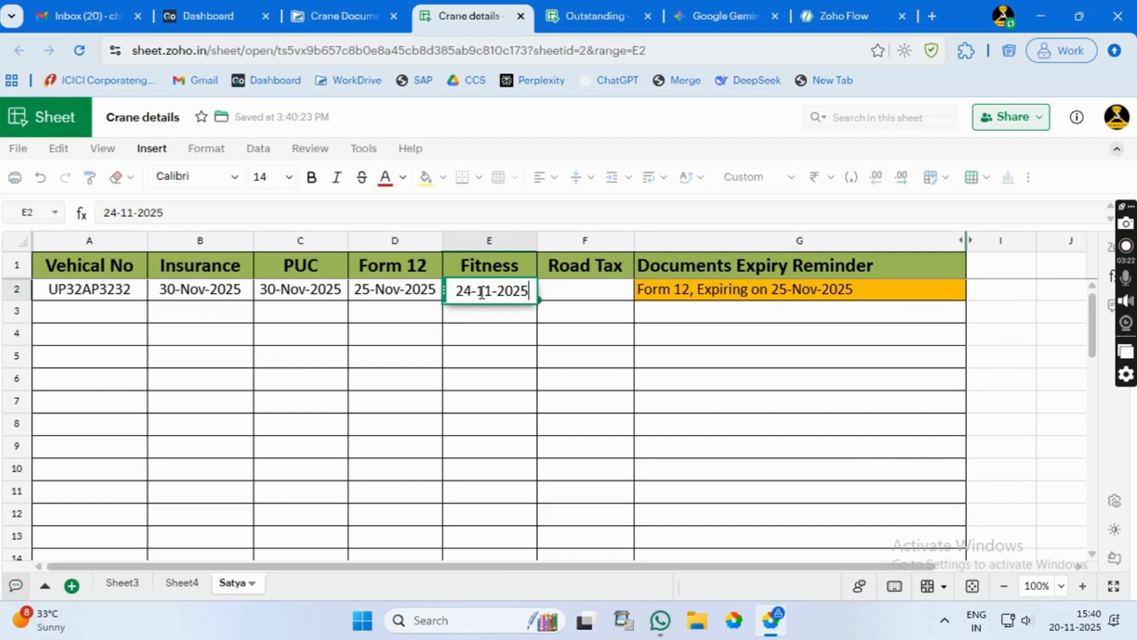
key("Return")
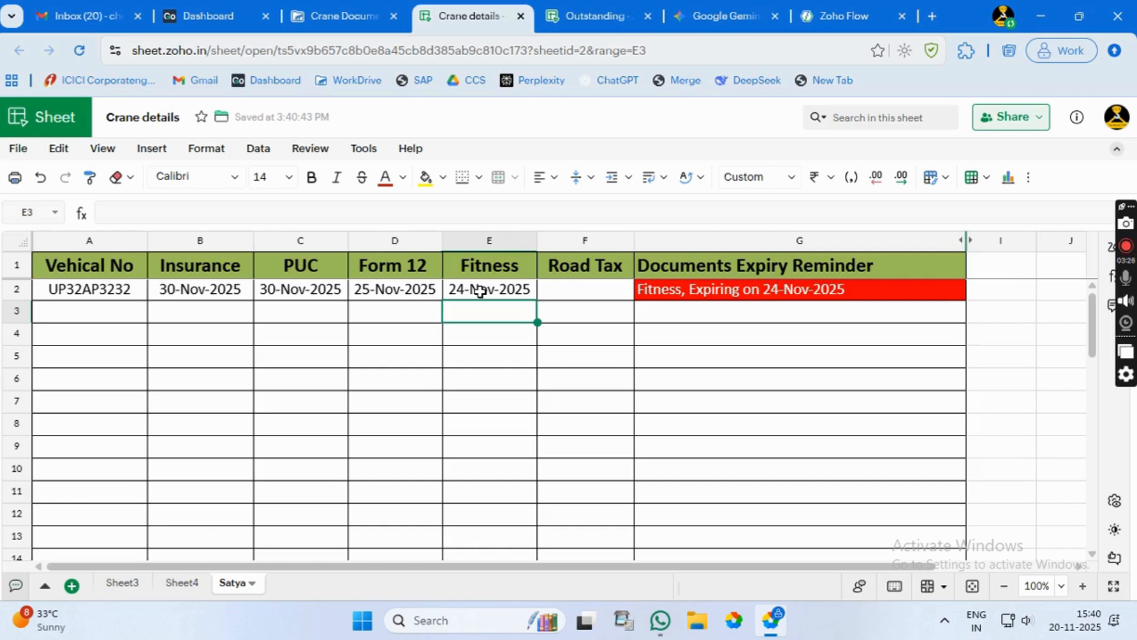
key("Right")
key("Up")
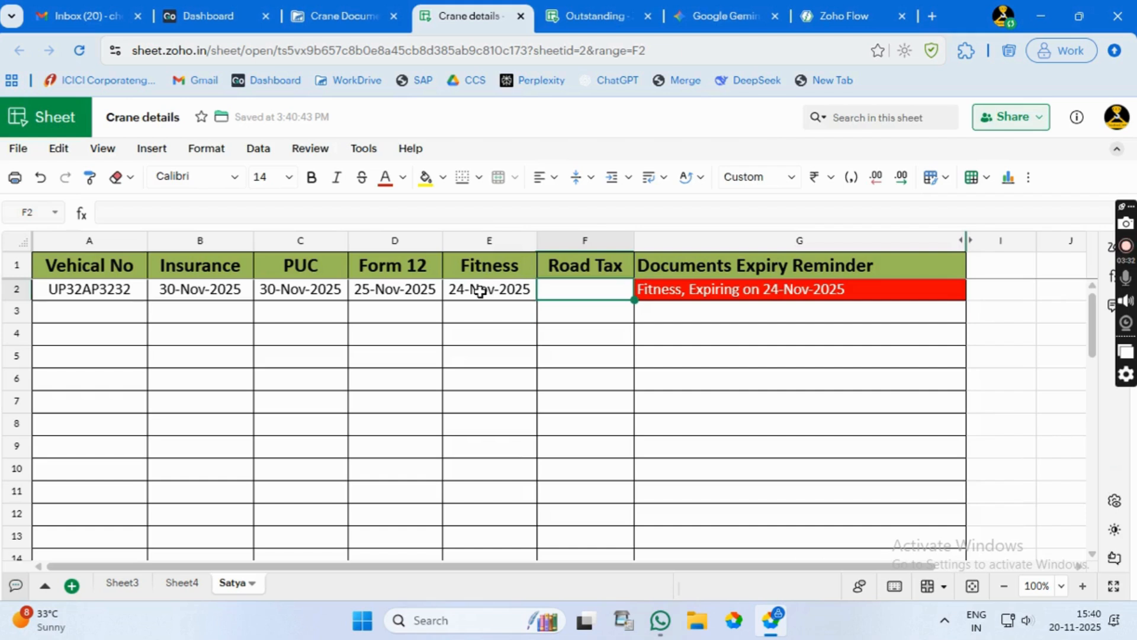
type("19-11-2025")
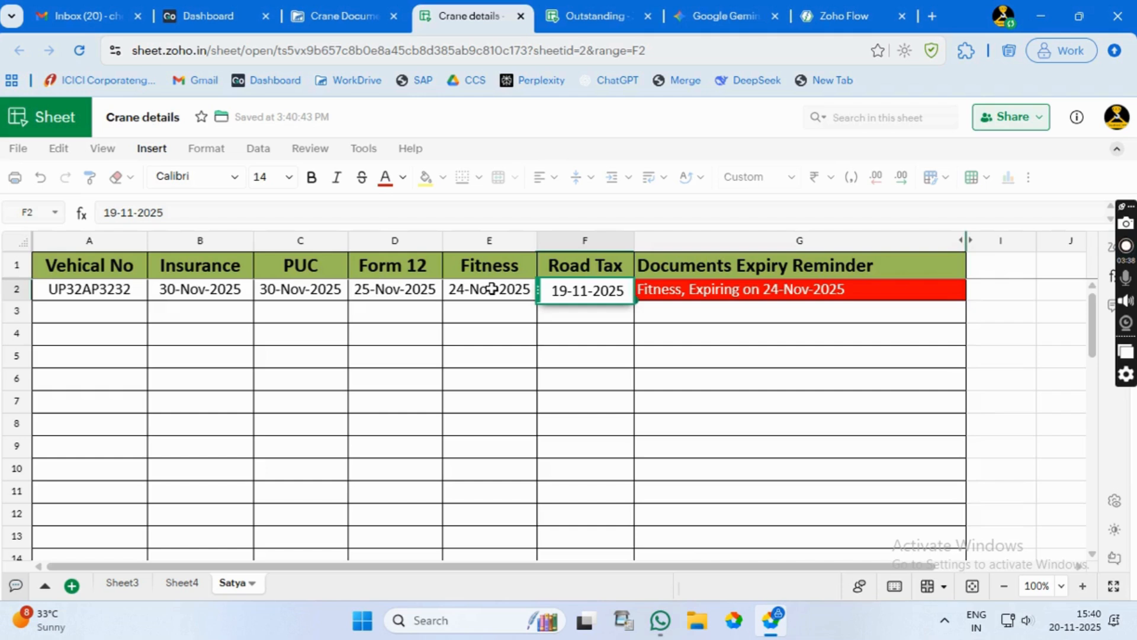
key("Return")
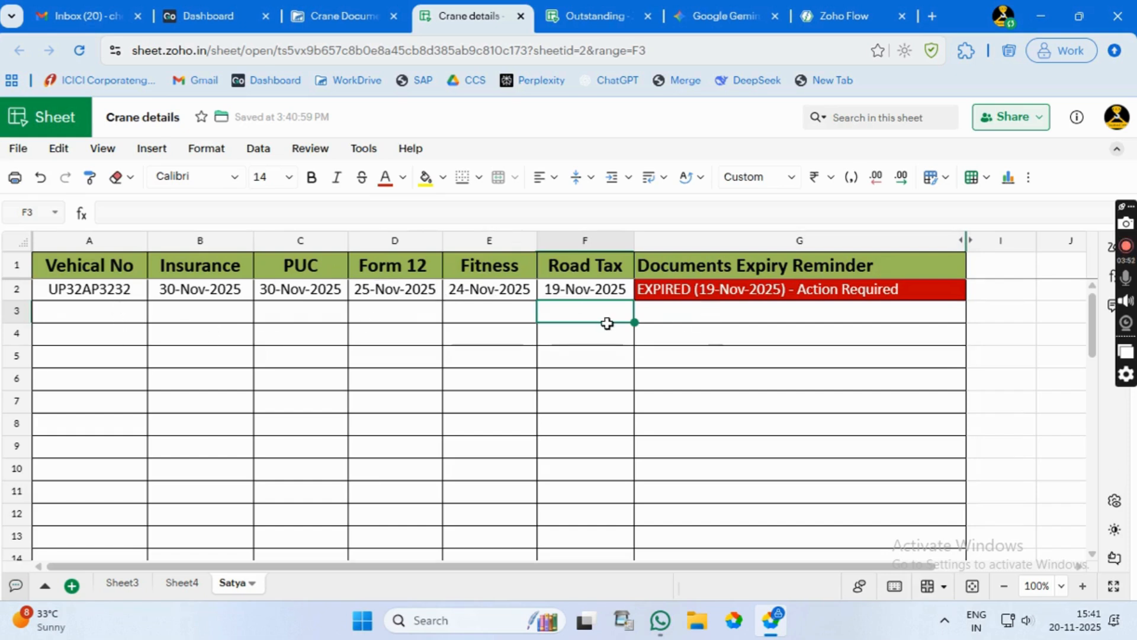
left_click(93, 308)
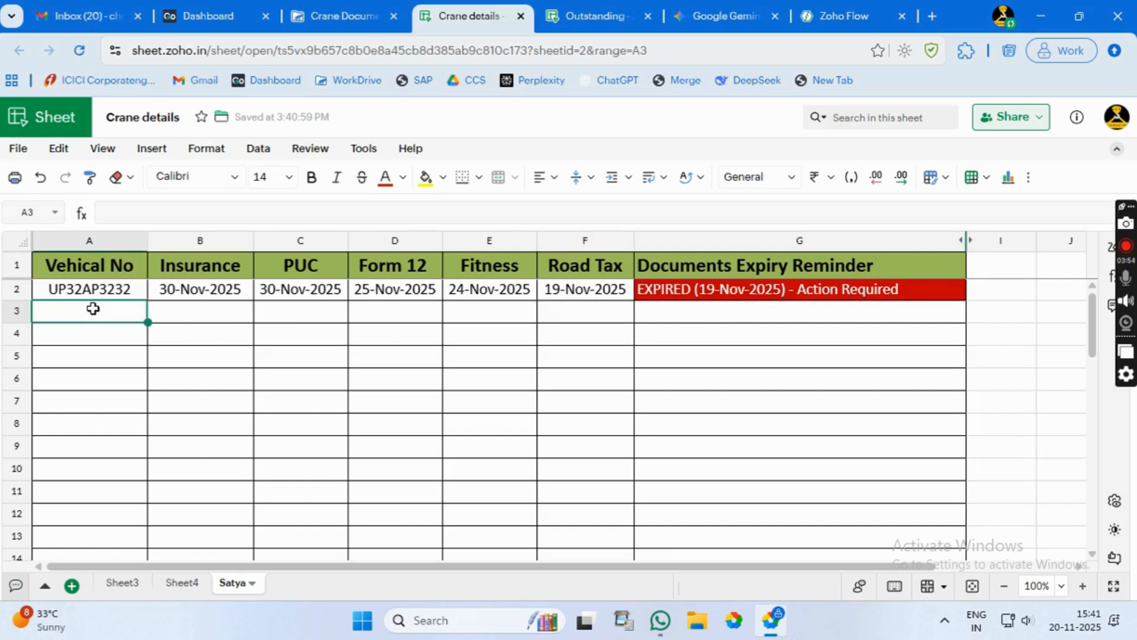
type("UP")
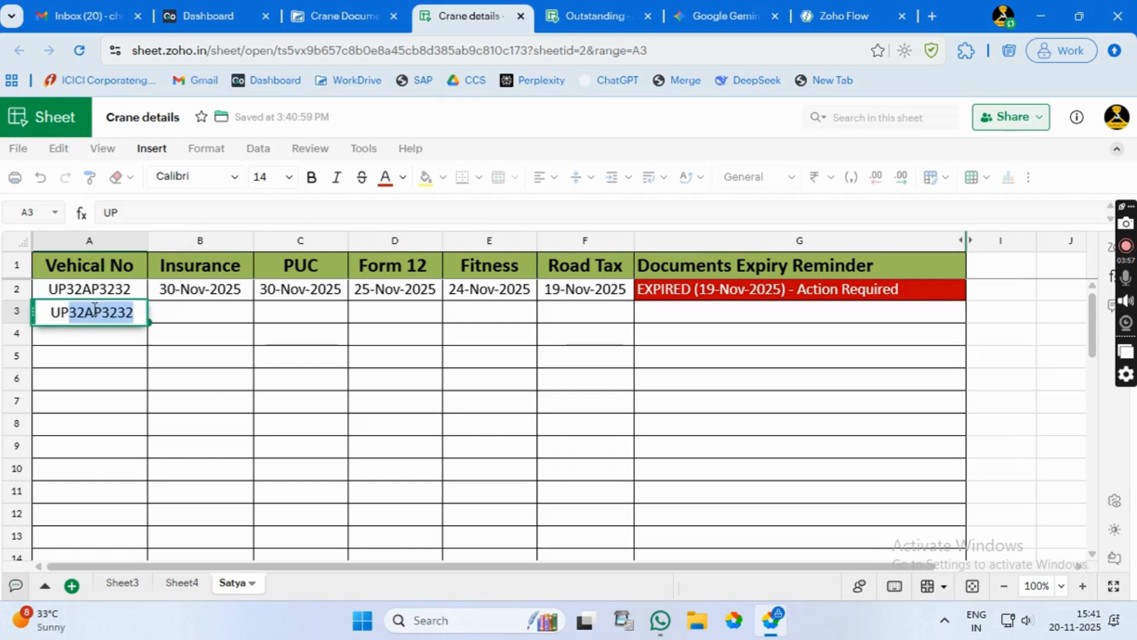
key("Return")
Enter 20-11-2025 as the insurance expiry date in cell B3.
key("Tab")
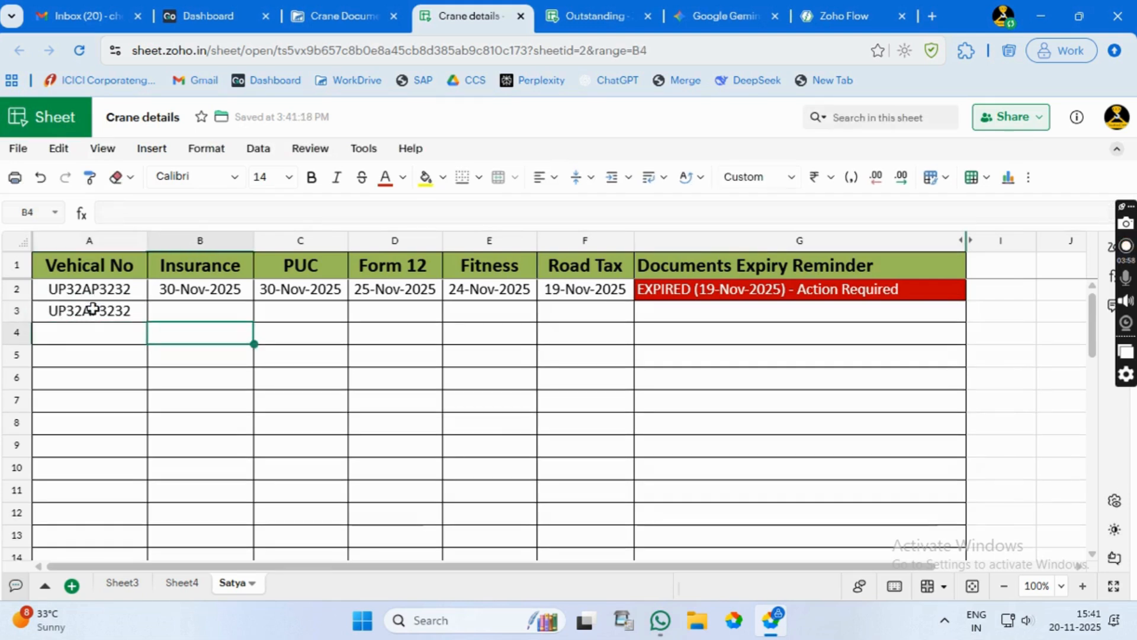
key("Up")
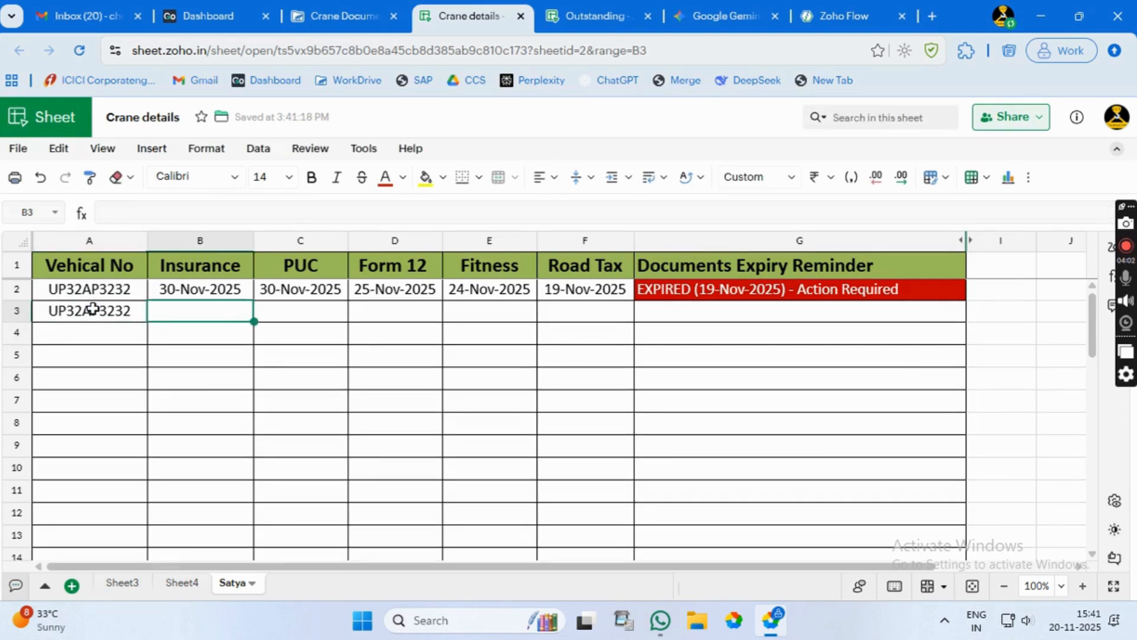
type("20-11-2025")
key("Return")
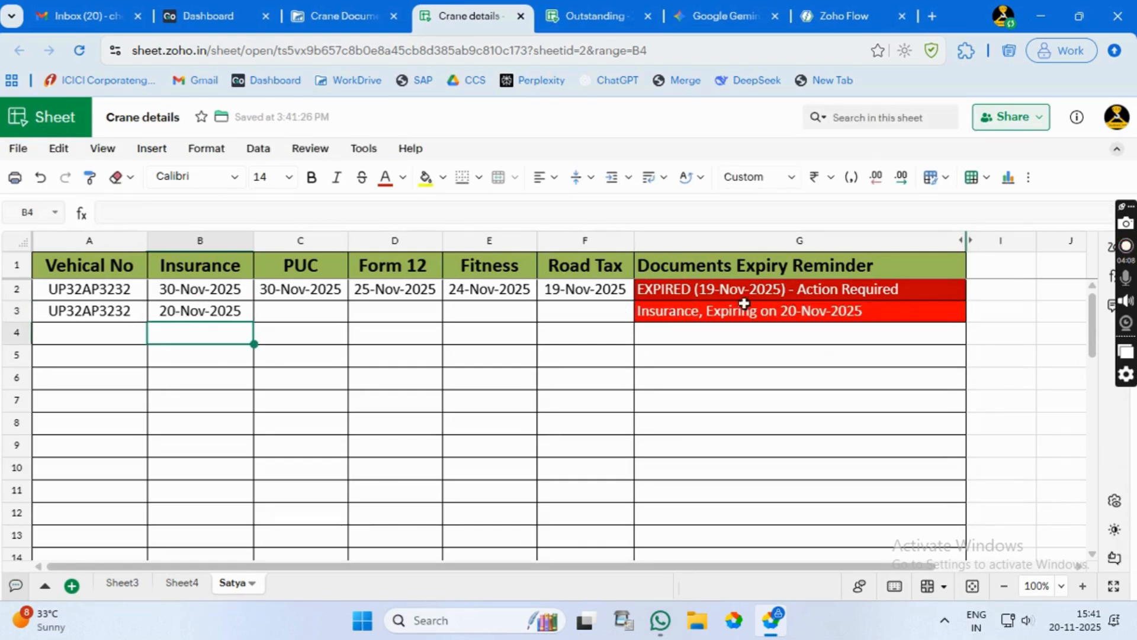
left_click(180, 313)
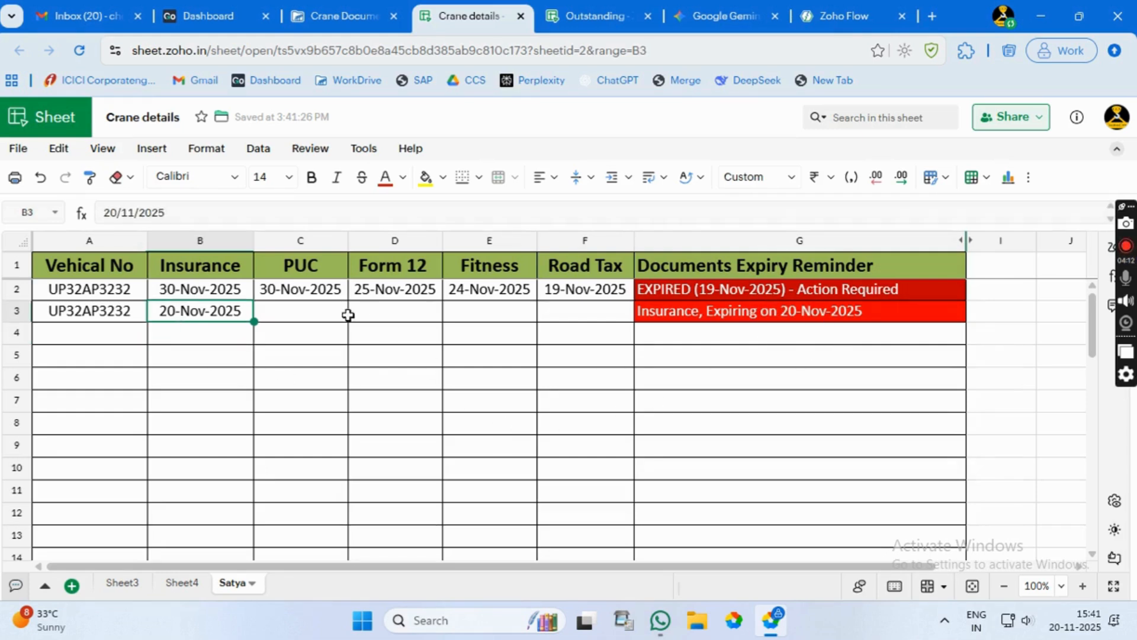
Enter 26-11-2025 as the PUC expiry date in cell C3.
left_click(297, 314)
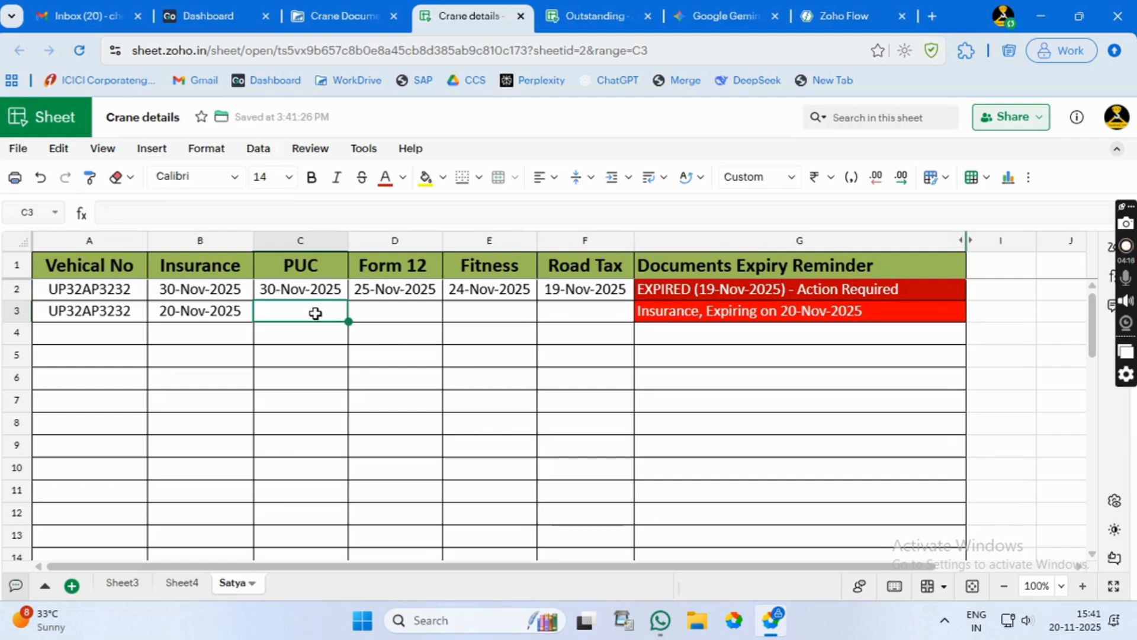
type("26-1")
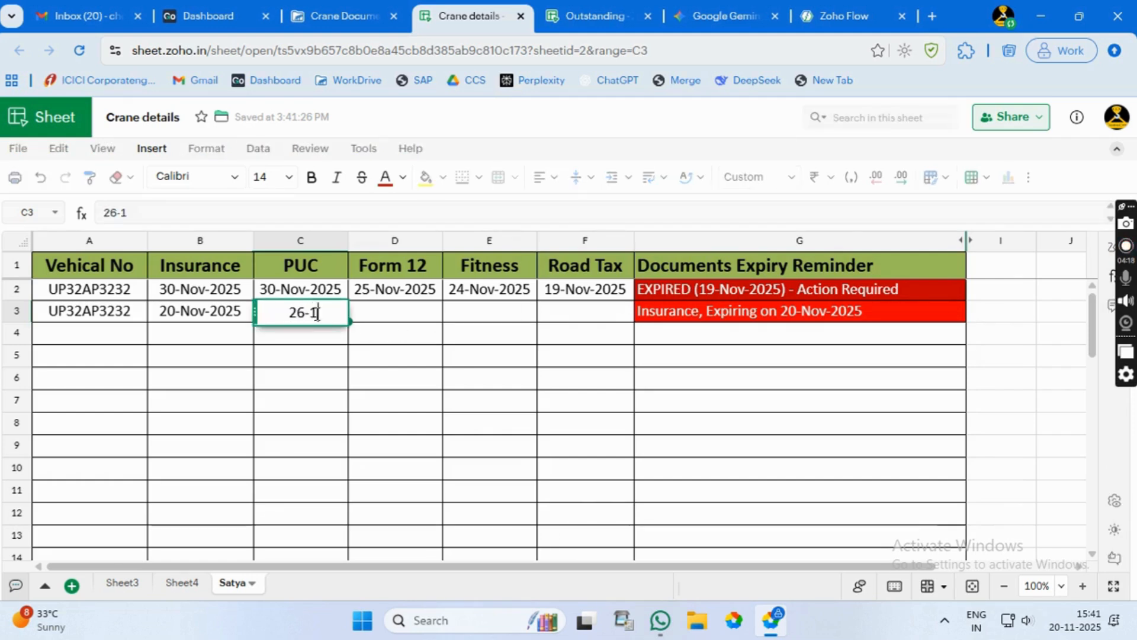
type("1-2025")
key("Tab")
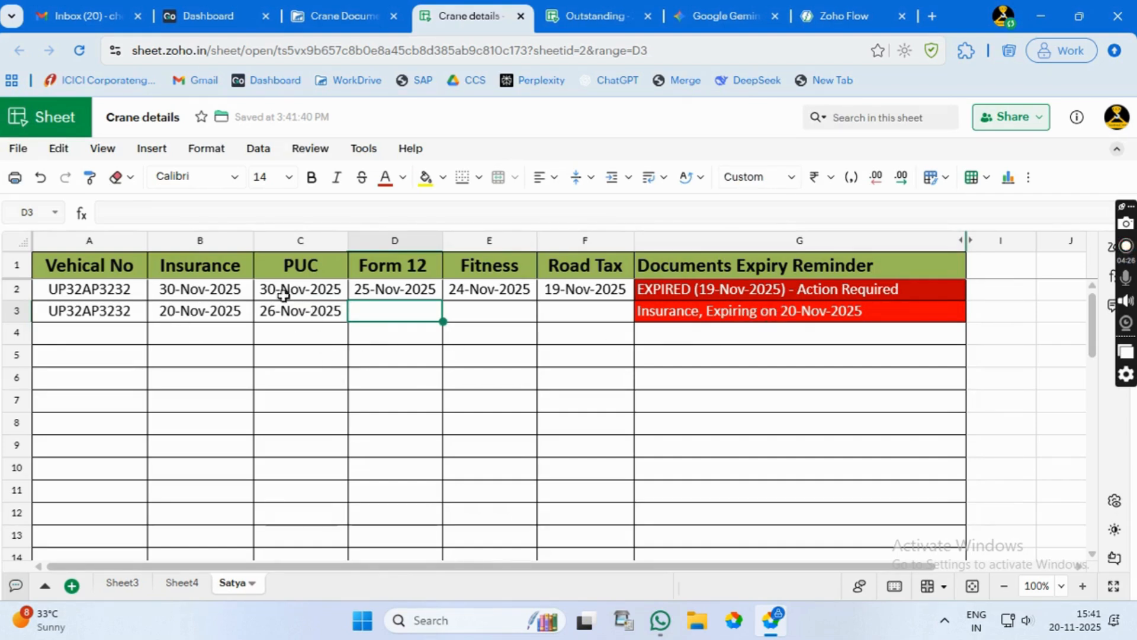
Clear the insurance expiry date from cell B3.
left_click(195, 316)
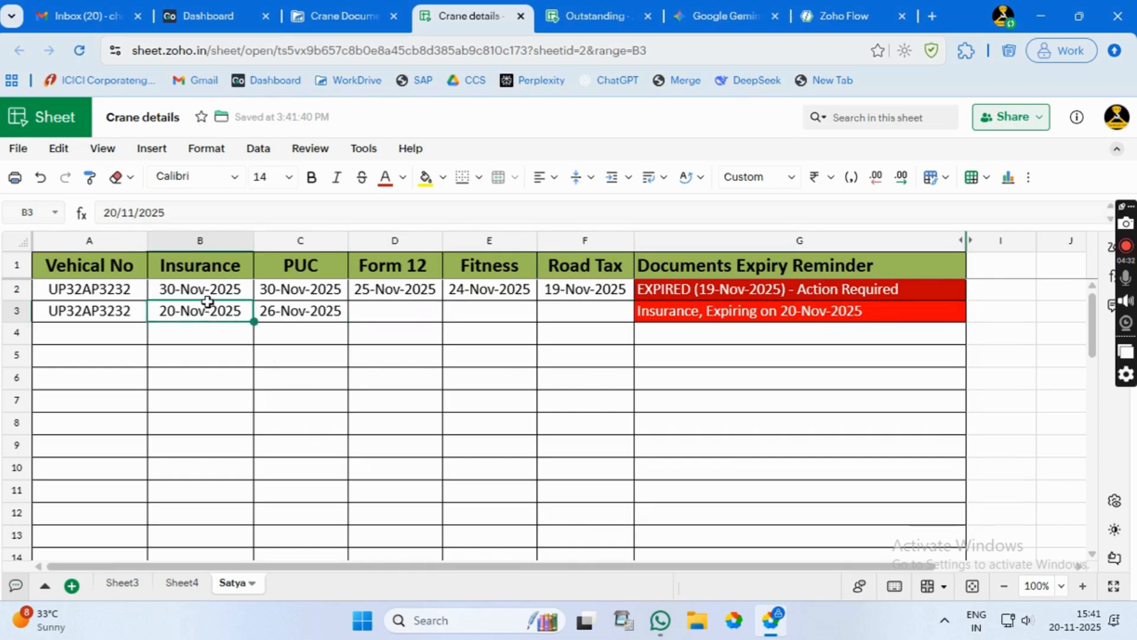
key("Delete")
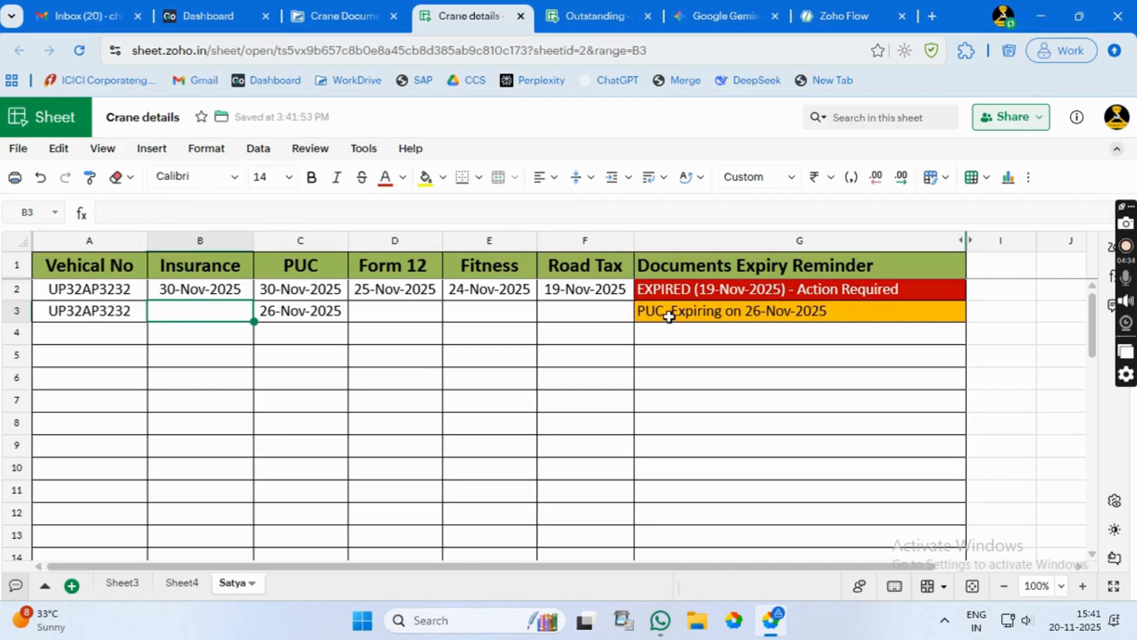
left_click(196, 373)
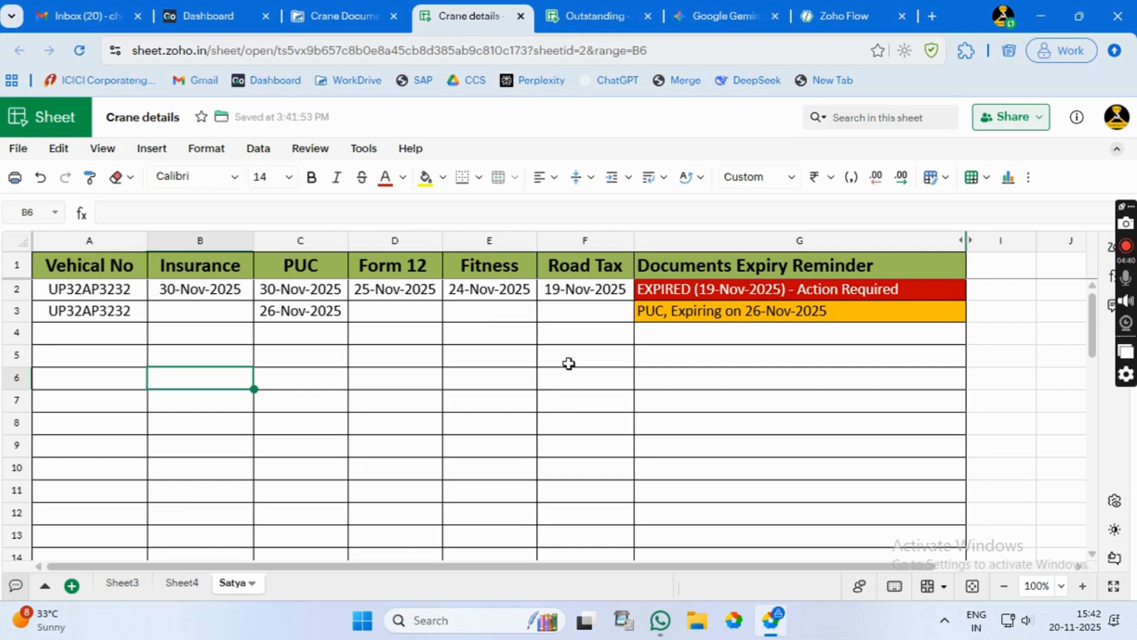
left_click(483, 342)
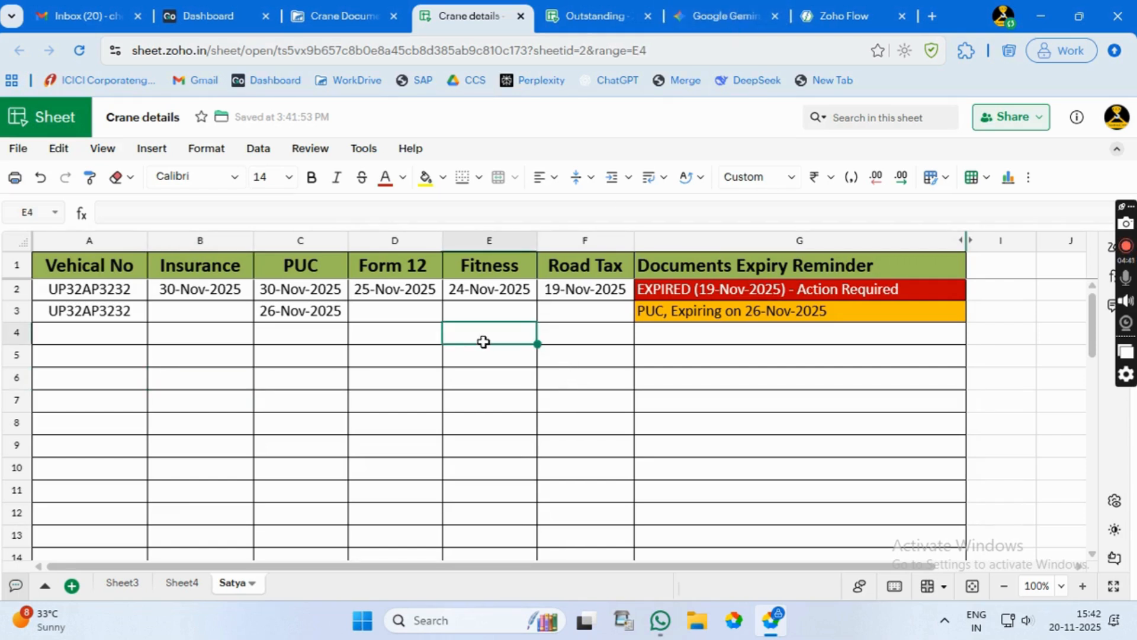
Examine the full Documents Expiry Reminder formula in cell G2, leaving it unedited.
left_click(845, 291)
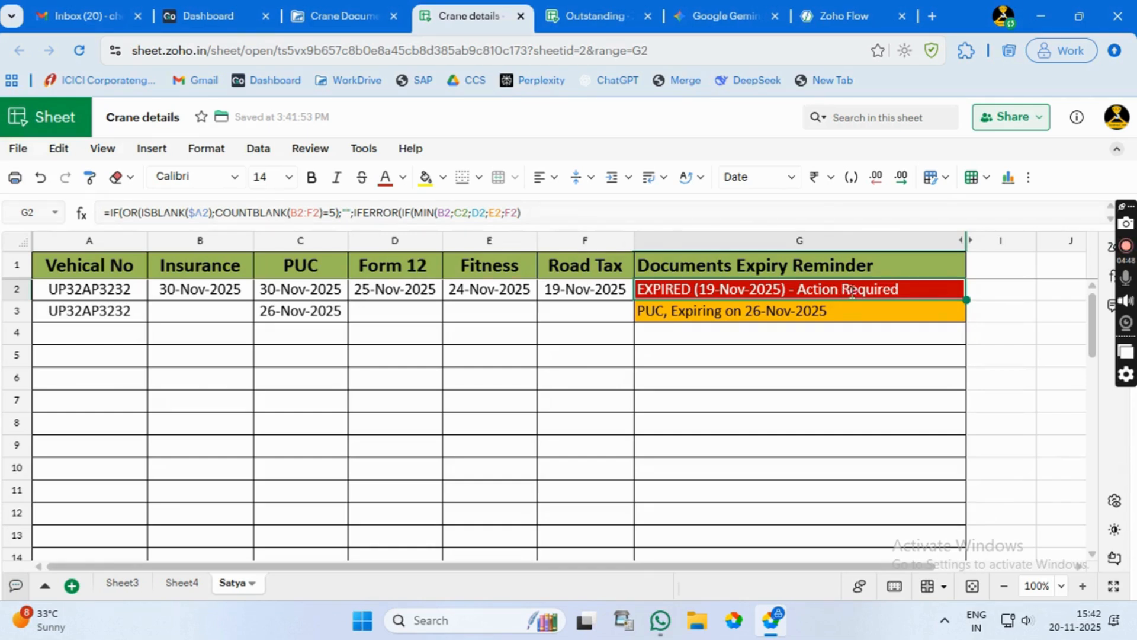
triple_click(847, 291)
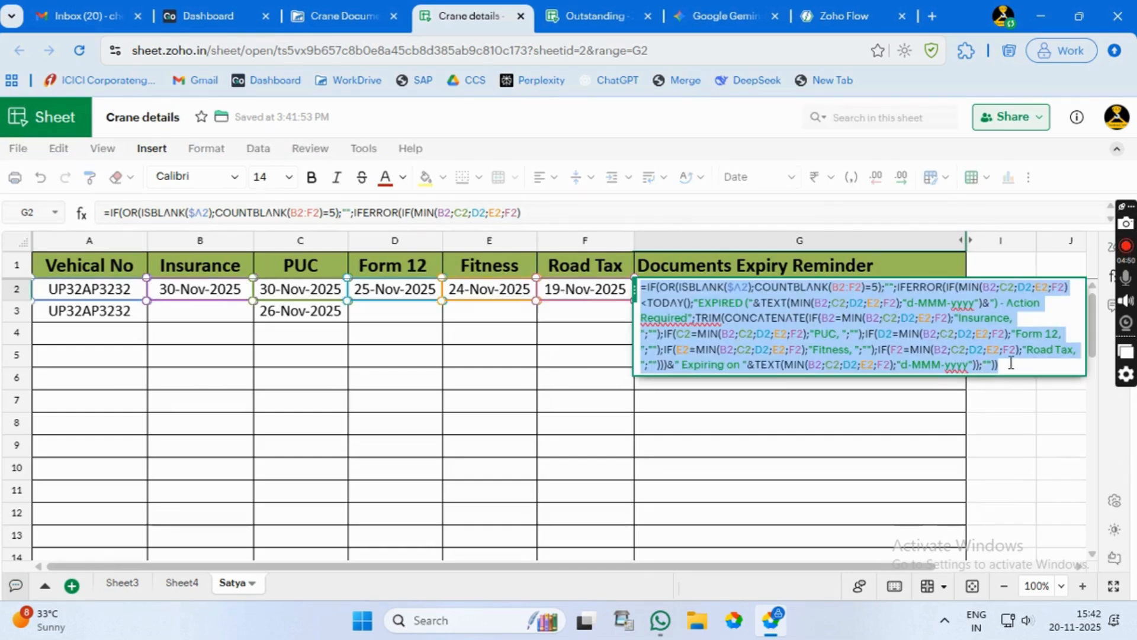
left_click(599, 387)
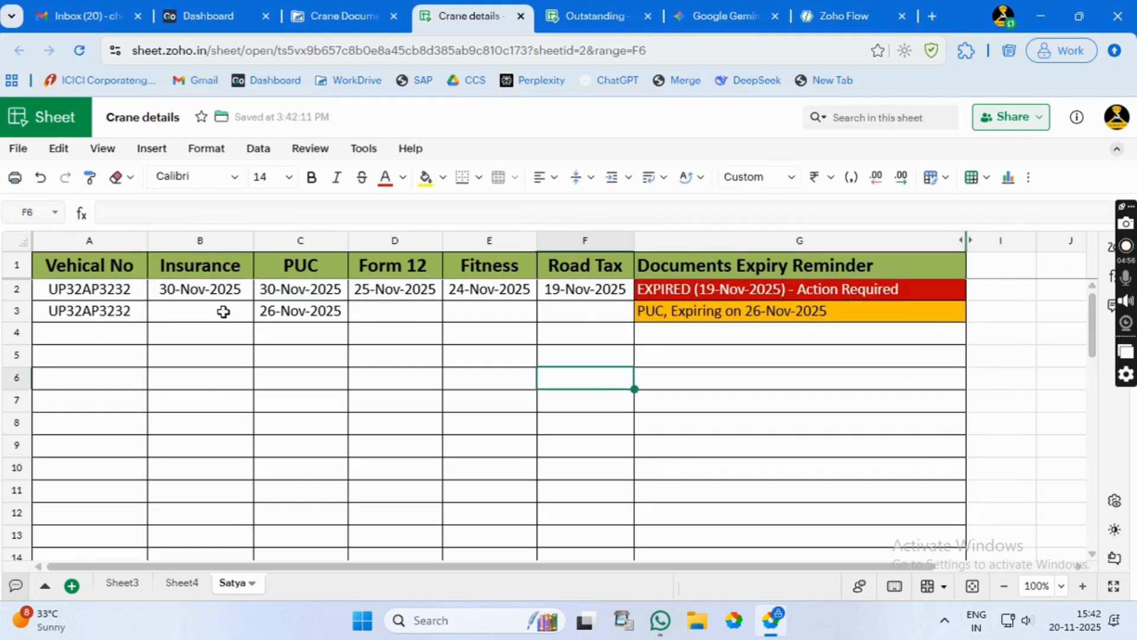
left_click(392, 358)
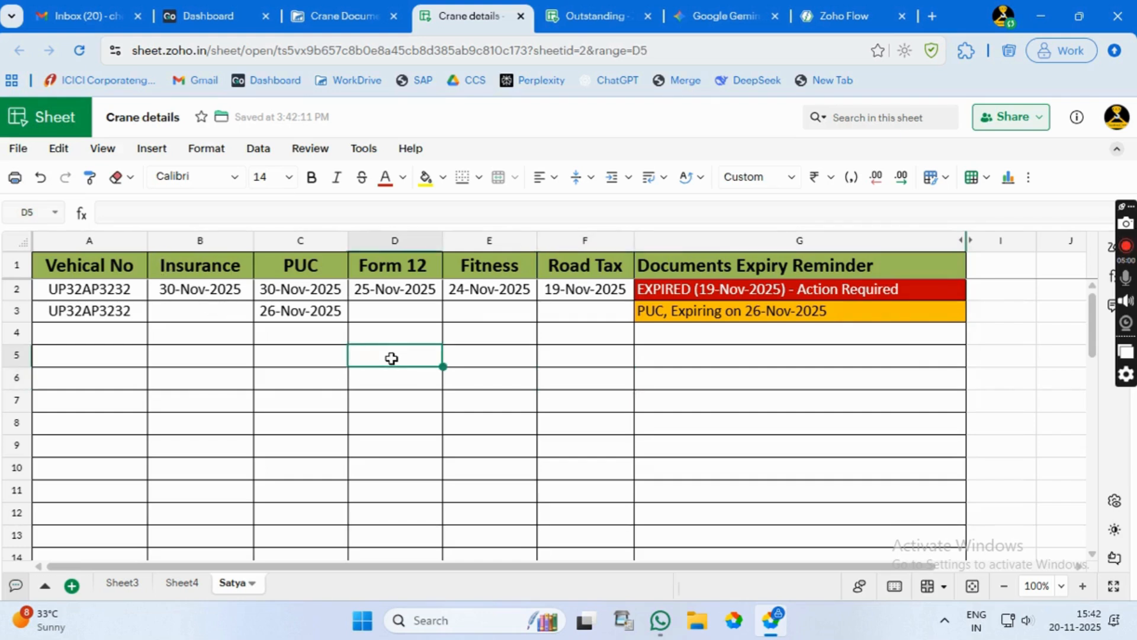